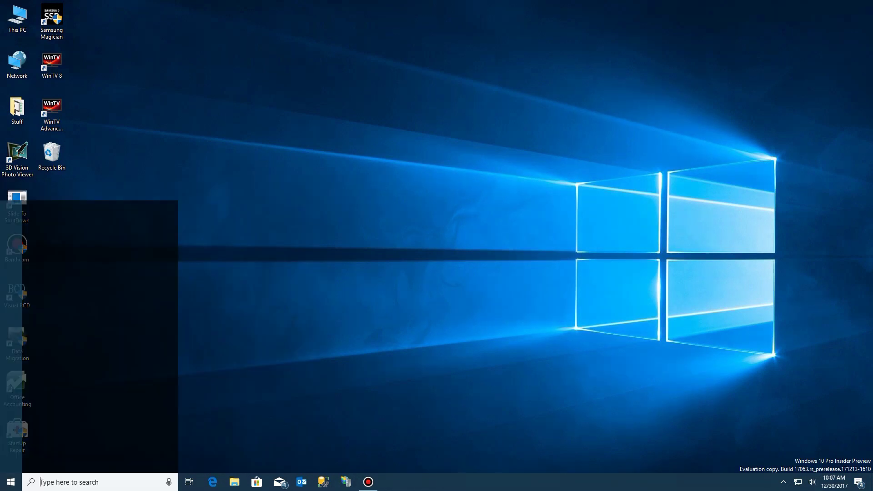
Step: Open the Windows Start menu from the taskbar Start button
left_click(11, 482)
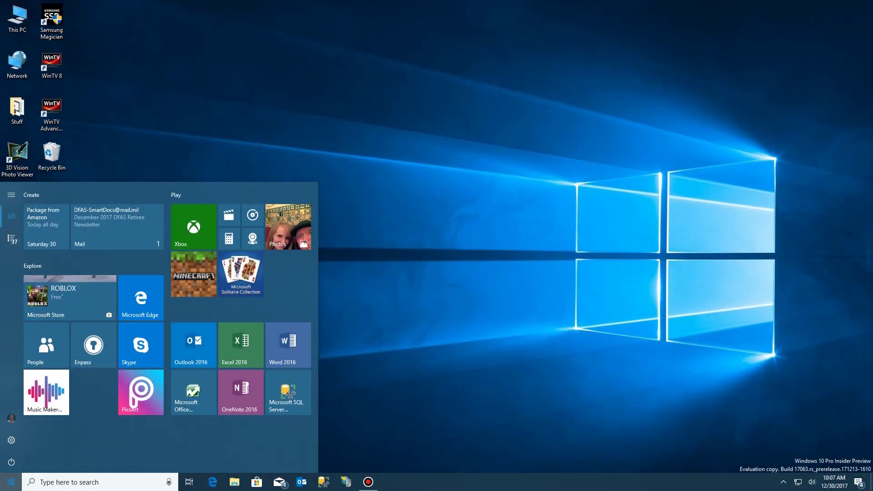
Step: Set Personalization > Colors default app mode to Dark, after briefly trying Light
left_click(12, 440)
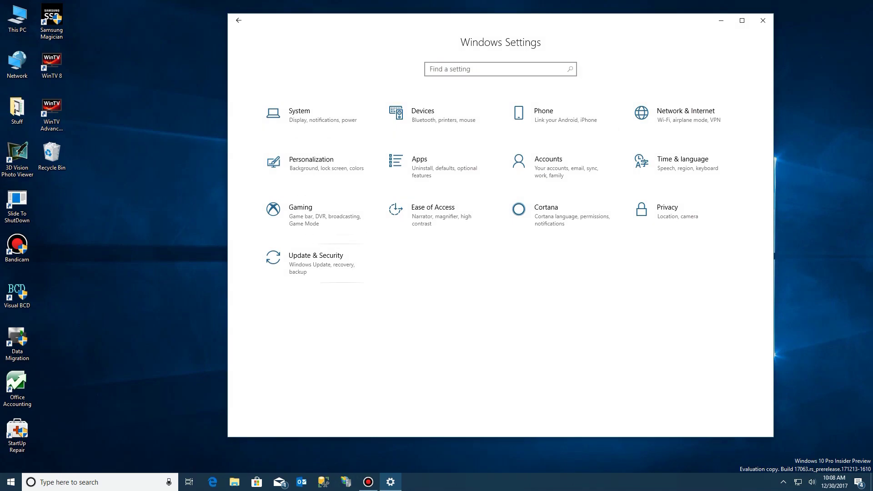
left_click(315, 165)
left_click(261, 175)
left_click(259, 131)
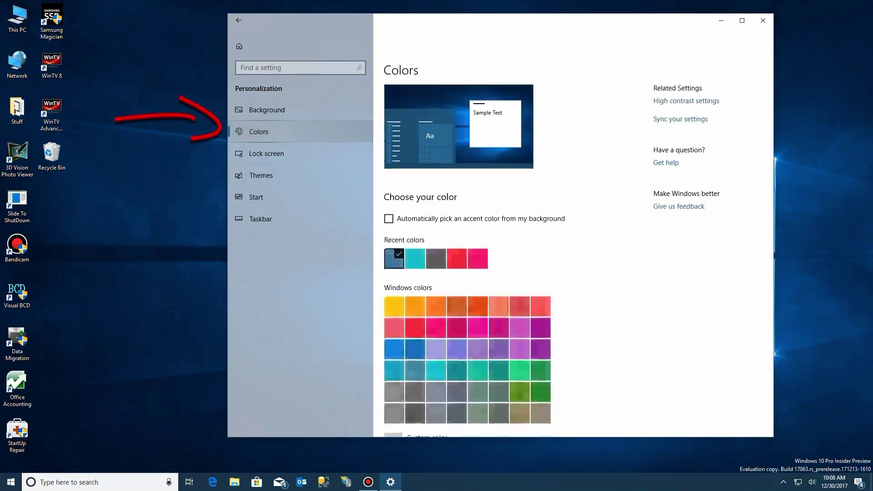
scroll(573, 273, "down", 5)
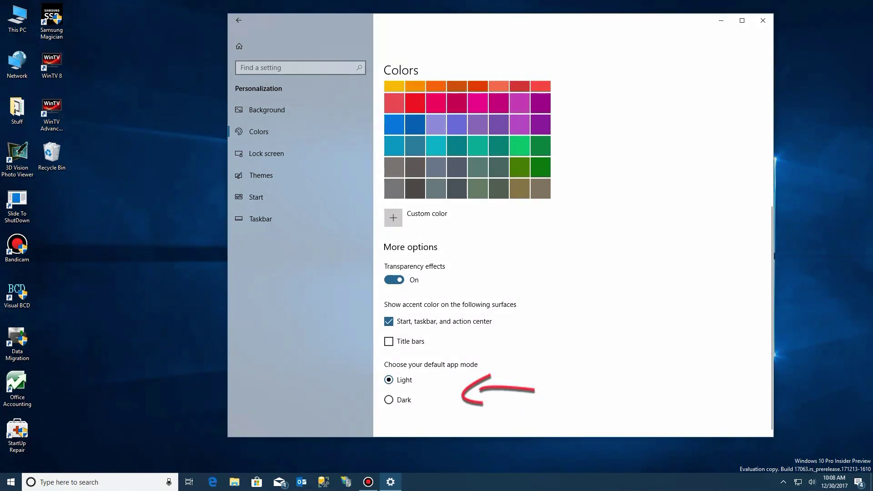
left_click(390, 400)
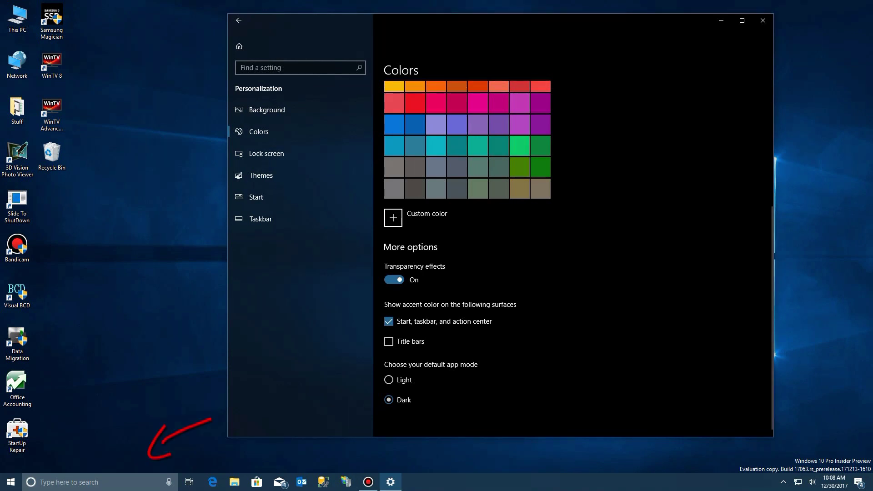
left_click(389, 380)
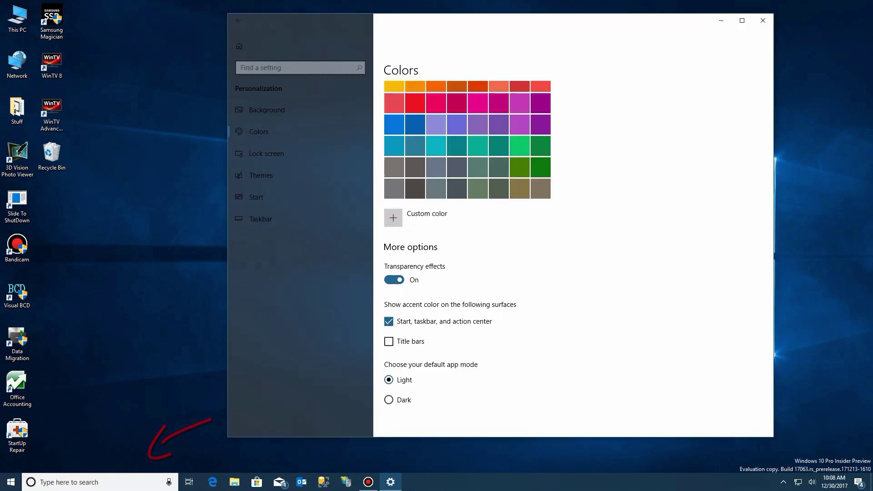
left_click(389, 399)
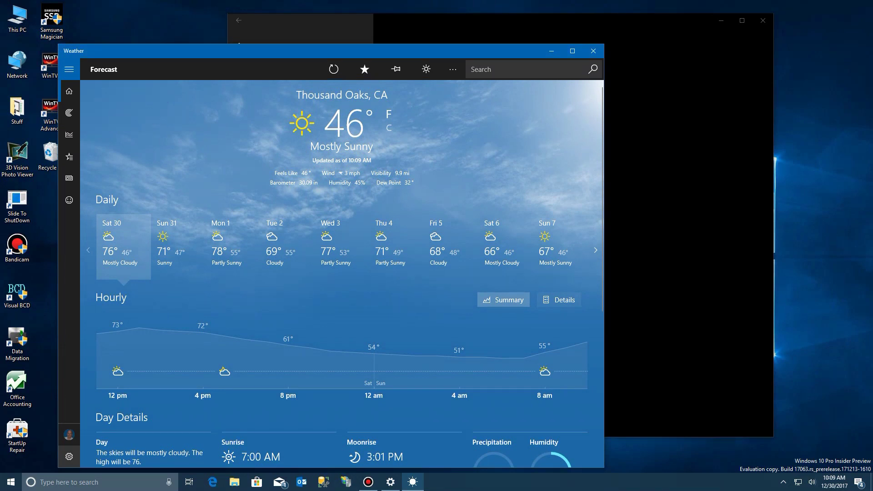
Step: Set the Weather app's mode to Windows default after trying Light and Dark
left_click(68, 456)
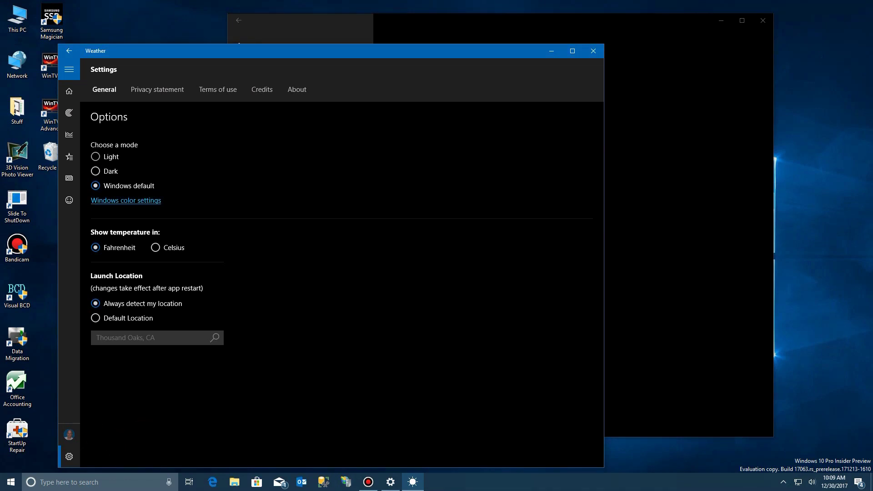
left_click(95, 156)
left_click(95, 171)
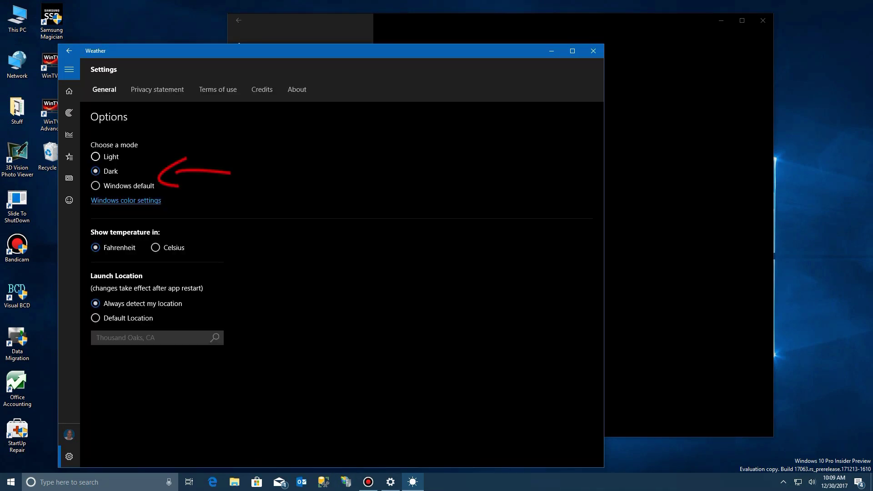
left_click(95, 156)
left_click(96, 186)
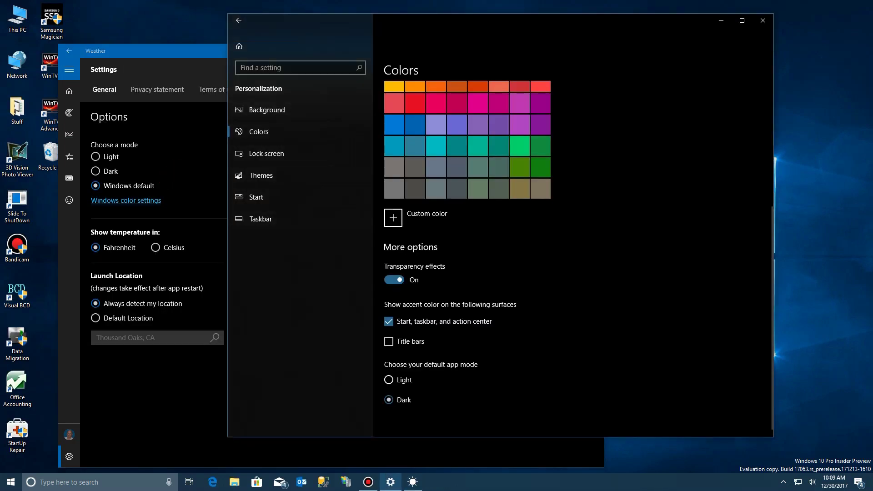
Step: Switch the Windows app mode to Light, then relaunch Weather and reopen its settings
left_click(388, 381)
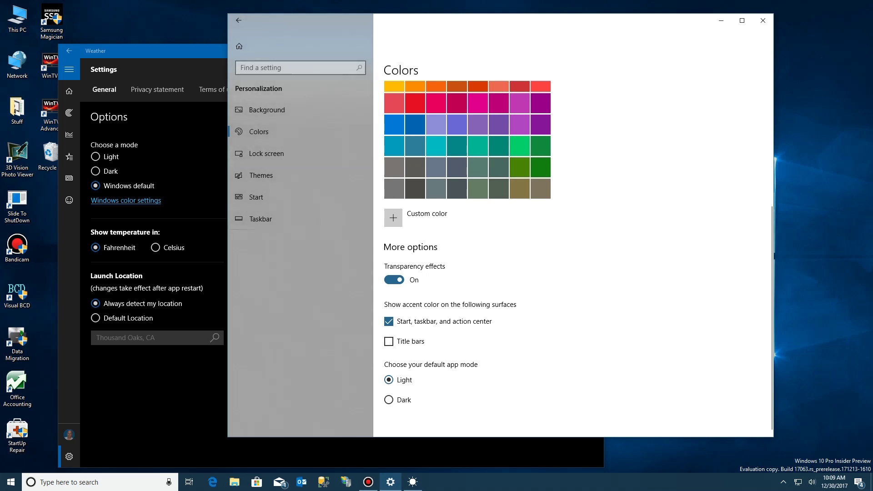
left_click(412, 481)
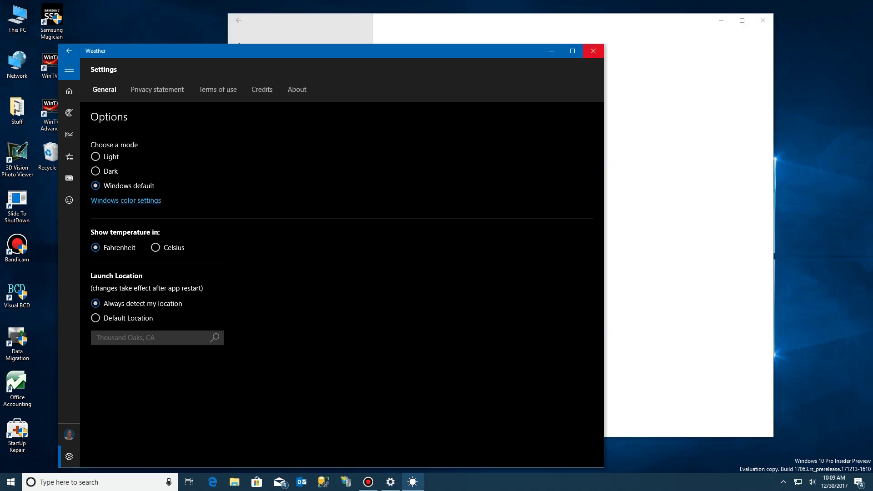
left_click(592, 51)
left_click(11, 482)
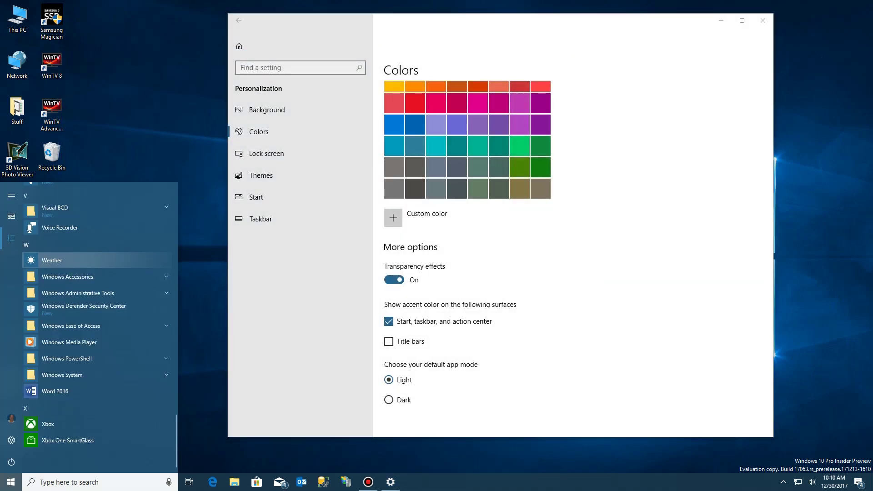
left_click(82, 260)
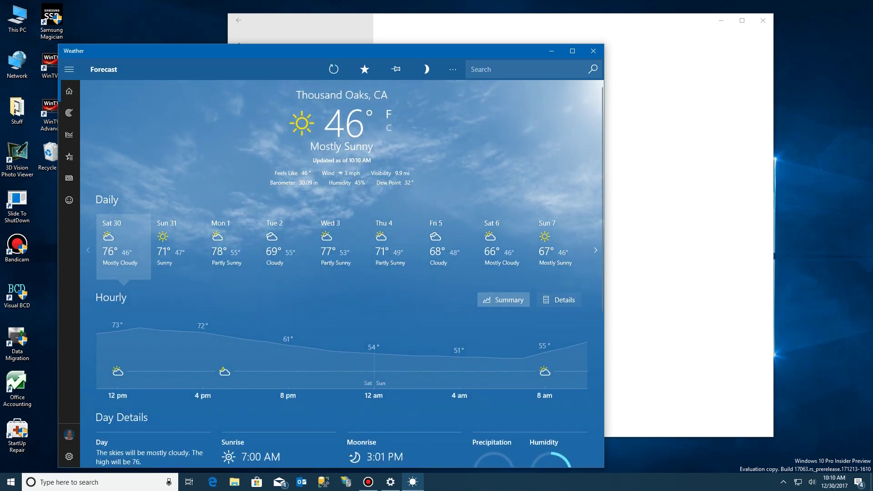
left_click(69, 457)
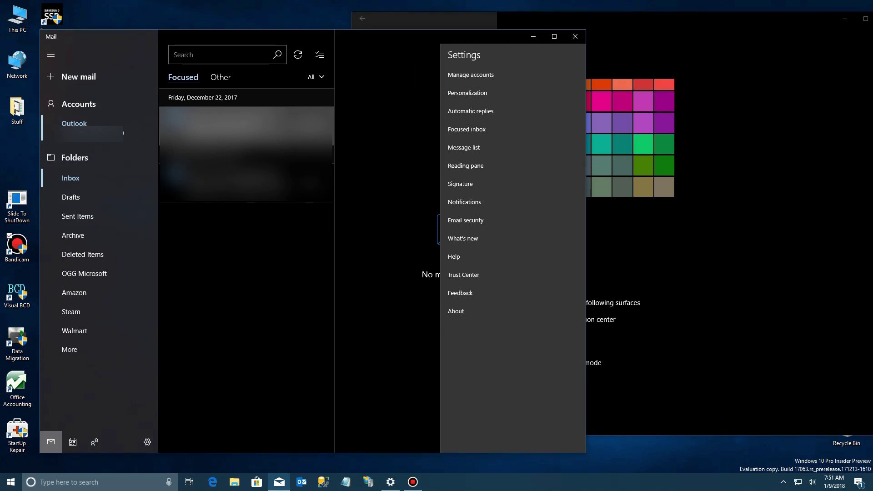
Step: Switch Mail to Light mode in Personalization and return to the Windows Colors settings
left_click(467, 93)
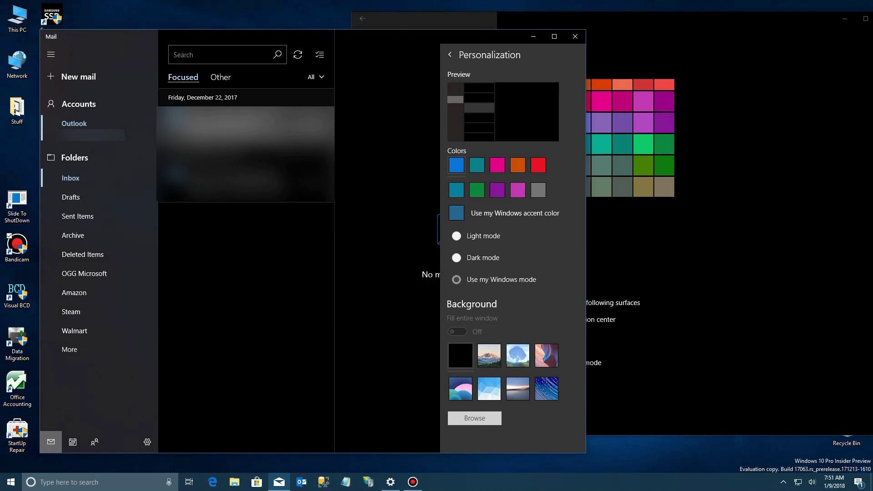
left_click(456, 235)
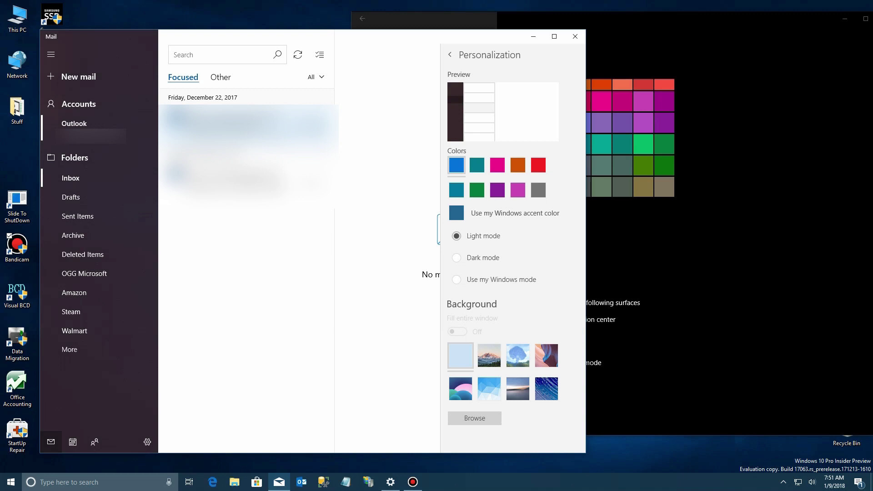
left_click(390, 483)
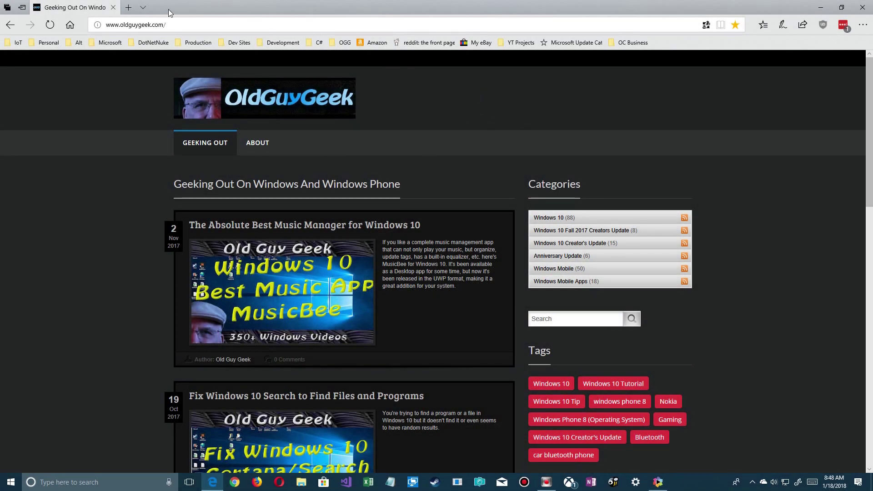
Step: Set Microsoft Edge's theme to Dark in its settings
left_click(862, 25)
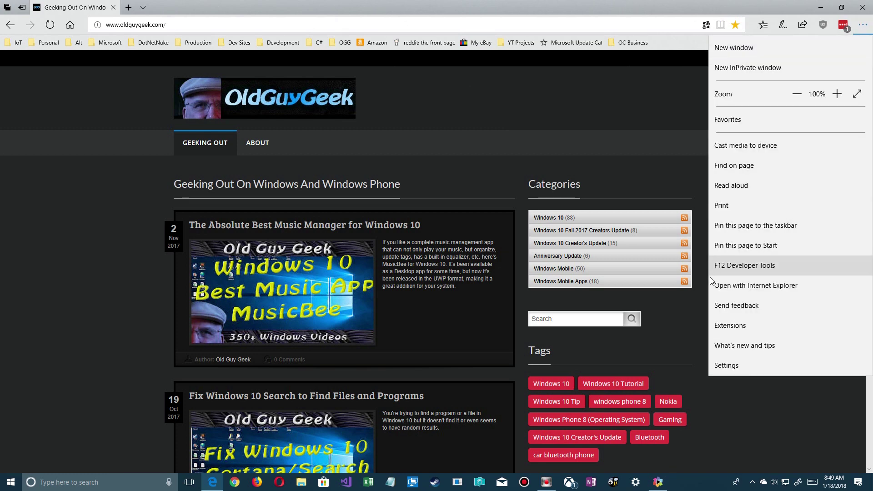
left_click(728, 369)
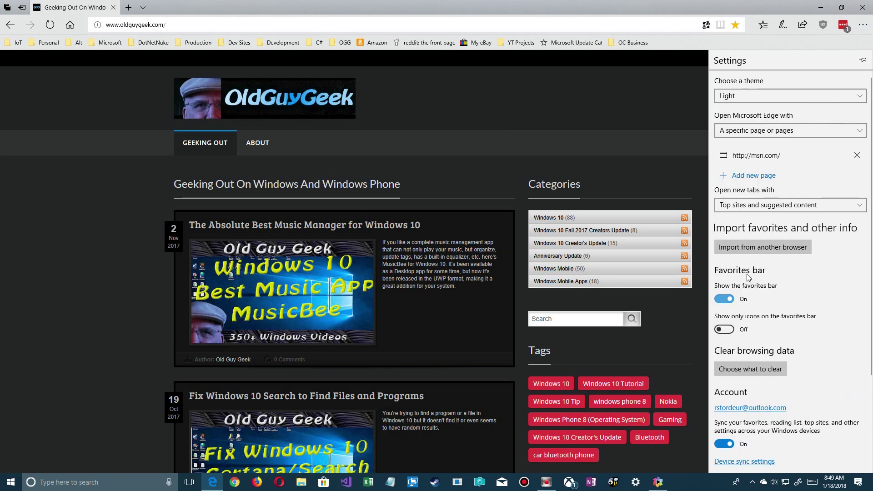
left_click(741, 97)
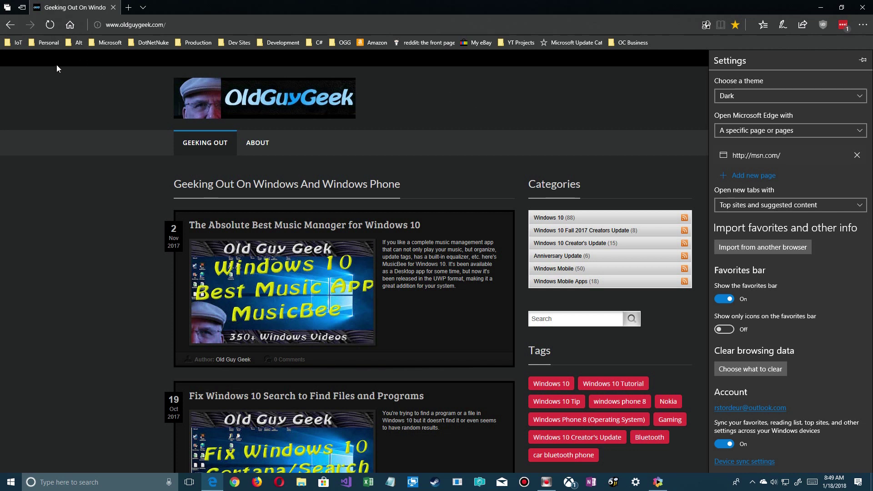
Step: Search for 'espn' from the Edge address bar and open ESPN - Official Site
left_click(130, 25)
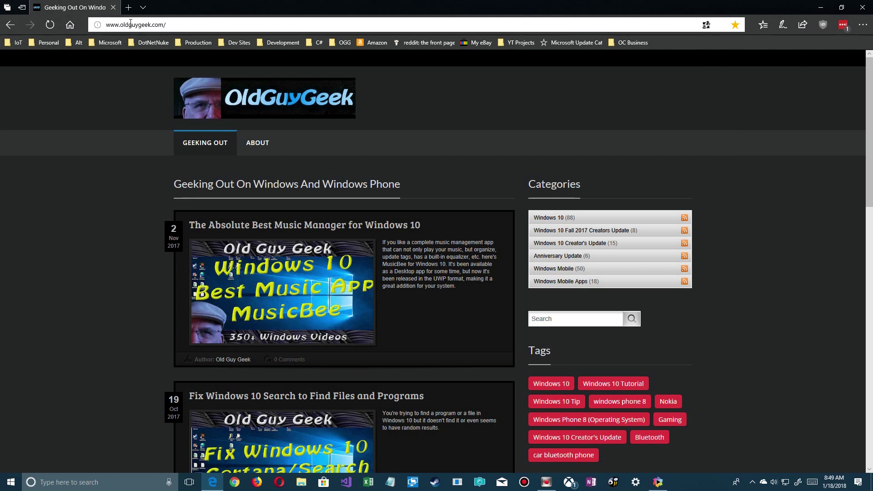
left_click(171, 24)
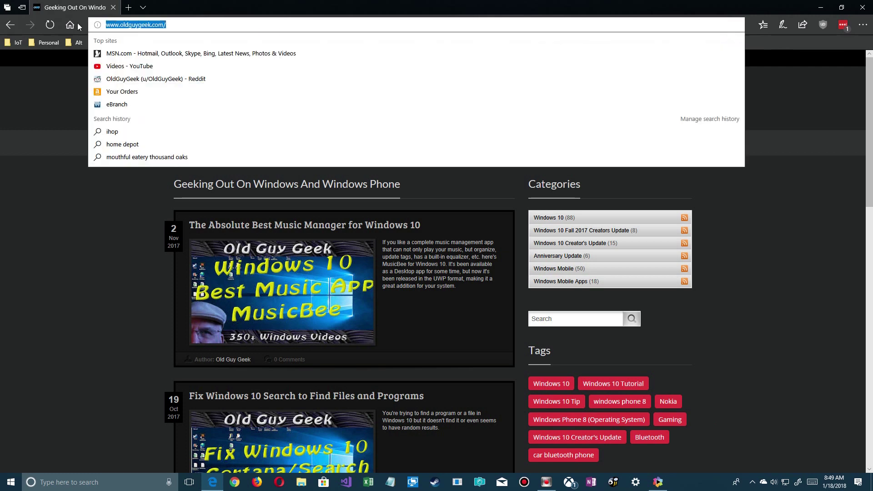
type("espn")
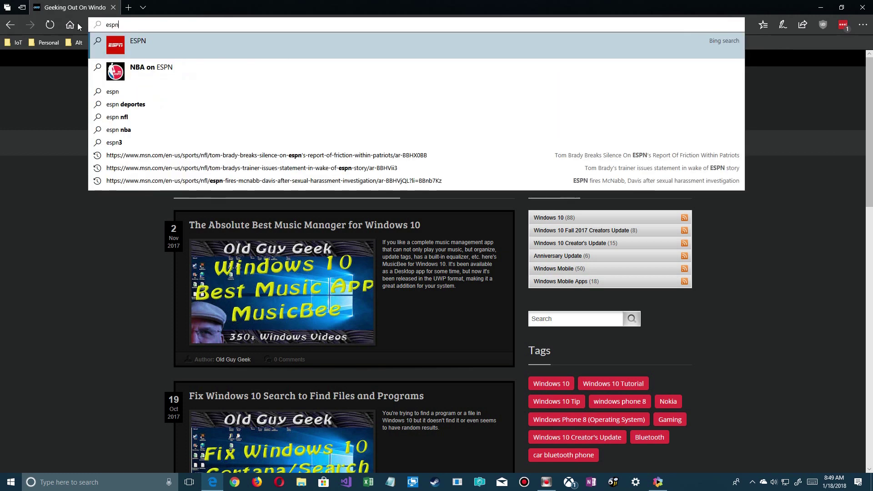
key("Return")
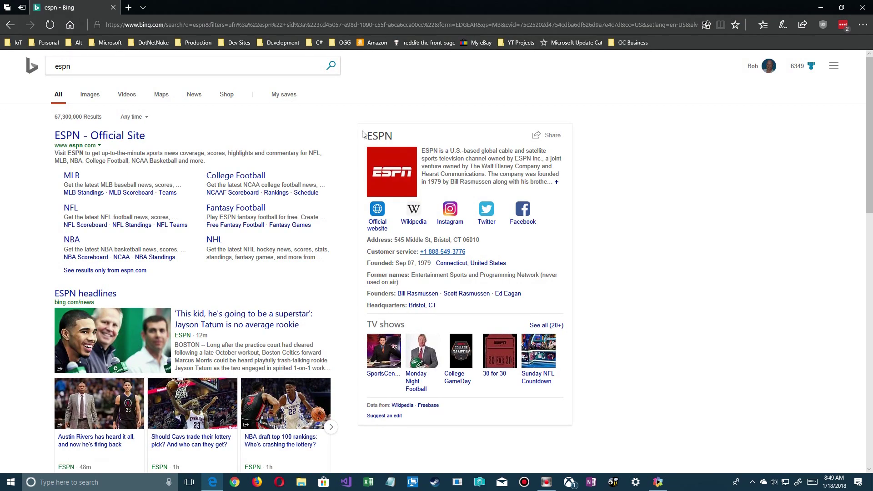
left_click(112, 136)
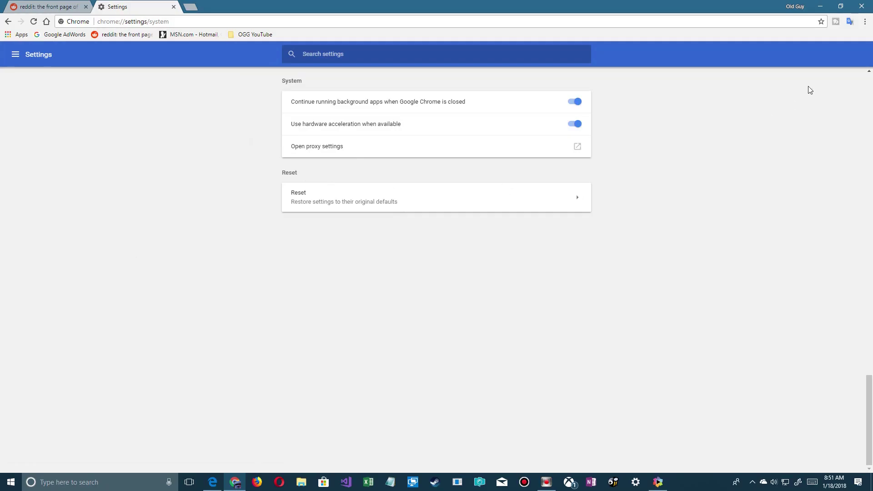
Step: Open Chrome's Extensions page via More tools, then go to the Chrome Web Store
left_click(867, 23)
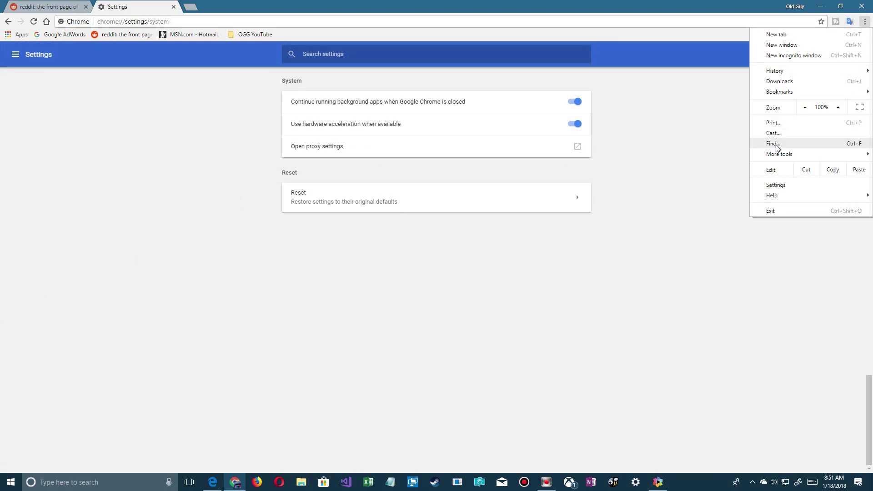
mouse_move(780, 154)
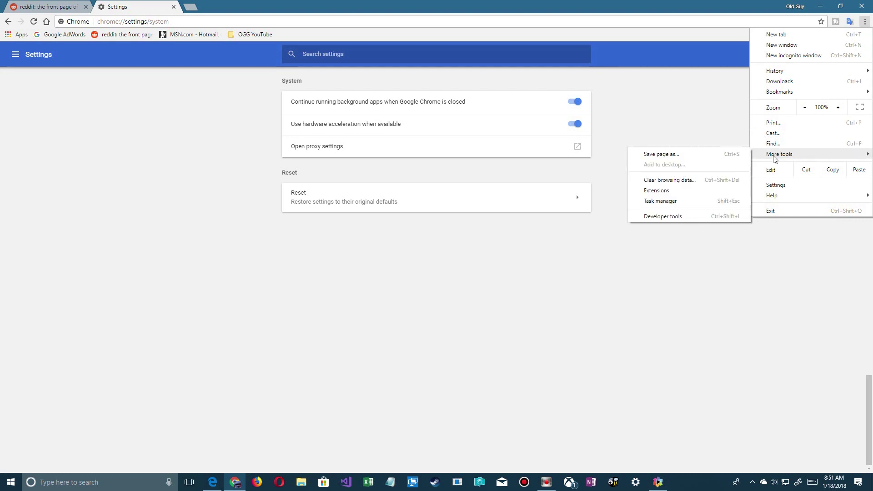
left_click(657, 191)
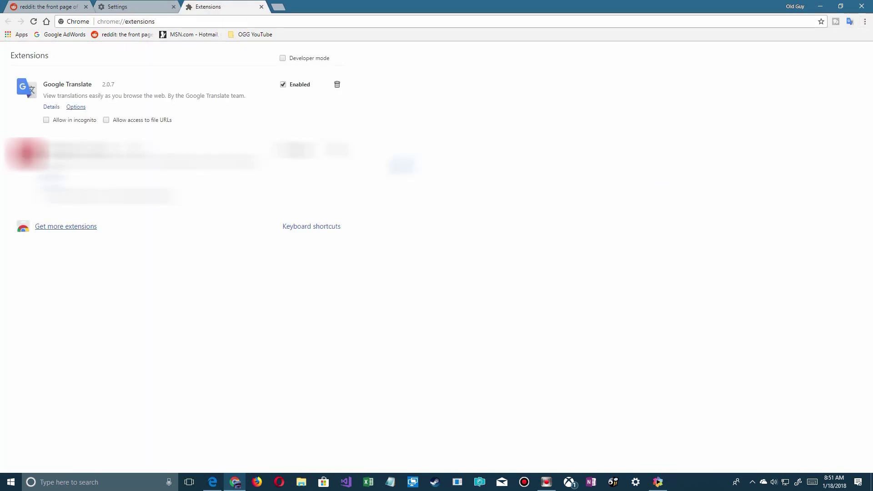
left_click(95, 226)
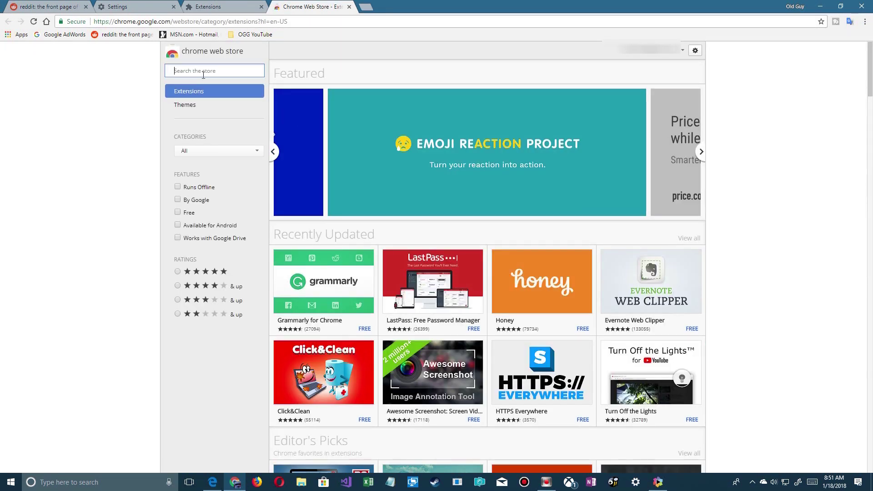
type("dark ")
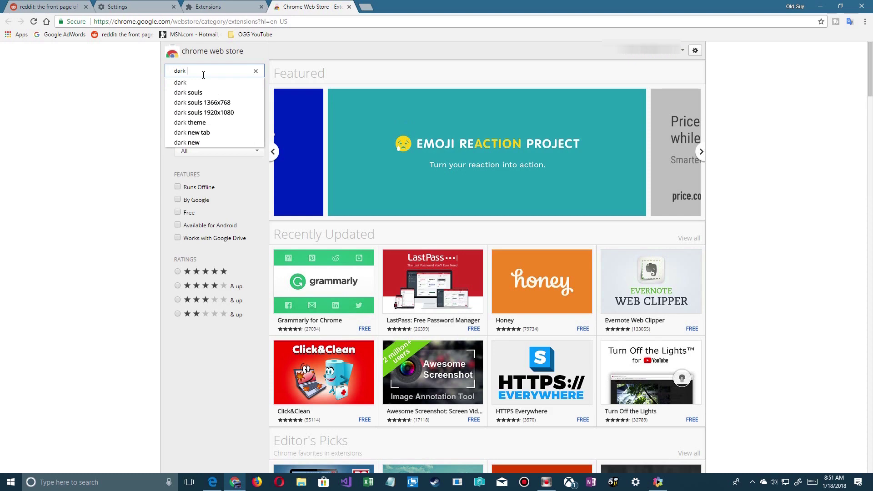
type("theme")
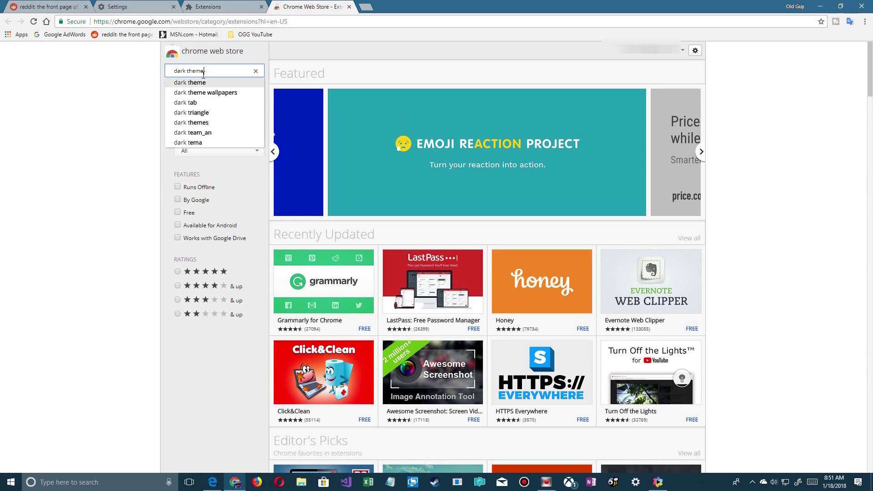
Step: Search the Web Store for 'dark theme' and add Dark Theme for Google Chrome
key("Return")
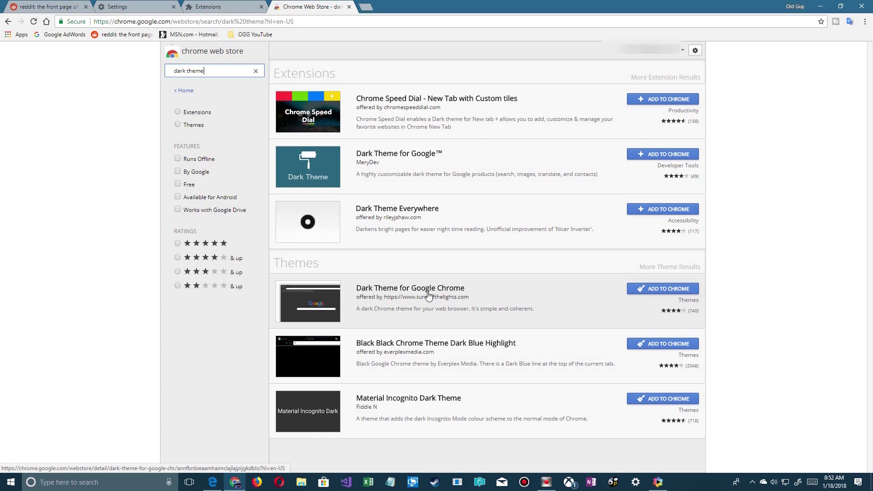
left_click(658, 289)
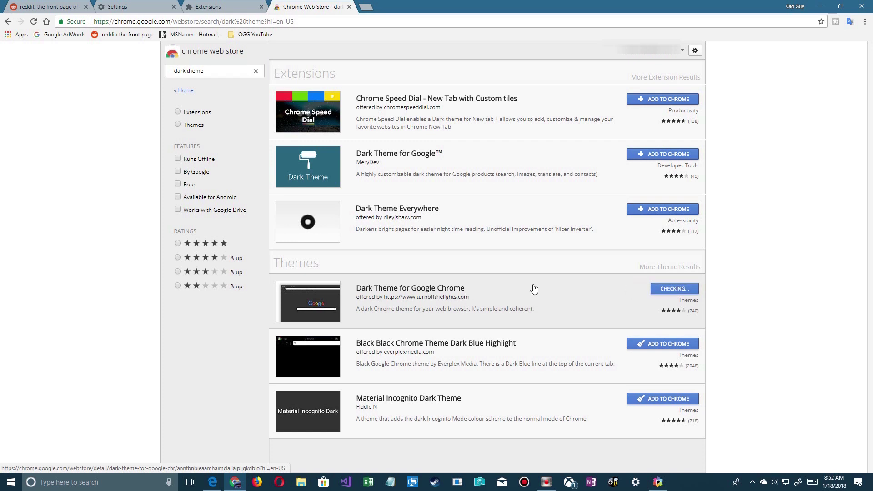